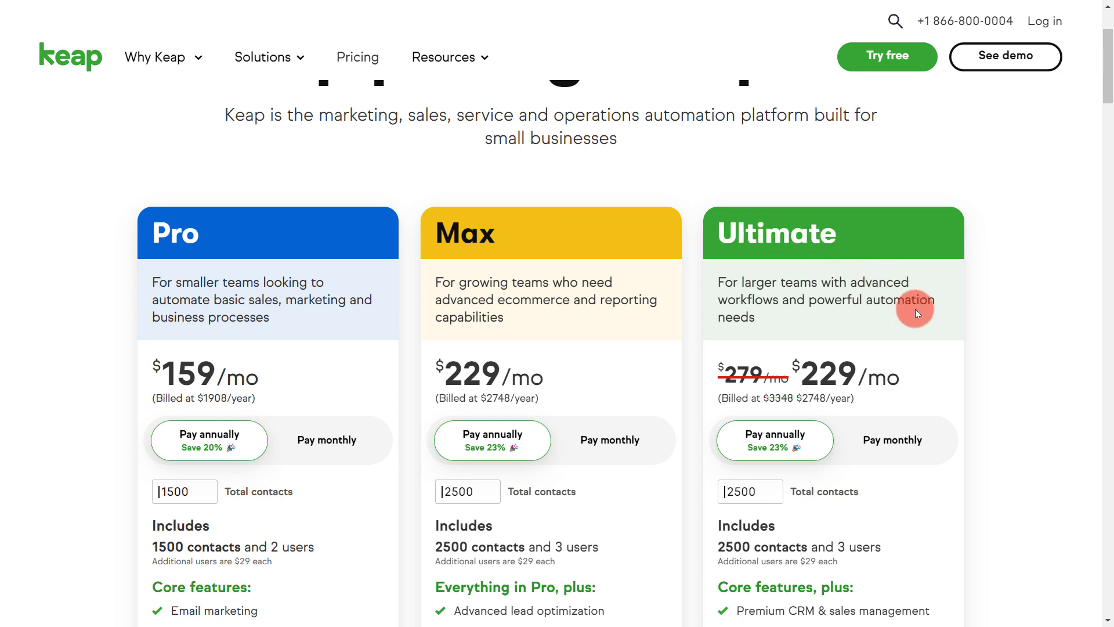
Examine the Pro, Max and Ultimate plans and their included features on the Keap pricing page.
scroll(915, 309, down, 1)
scroll(914, 308, up, 1)
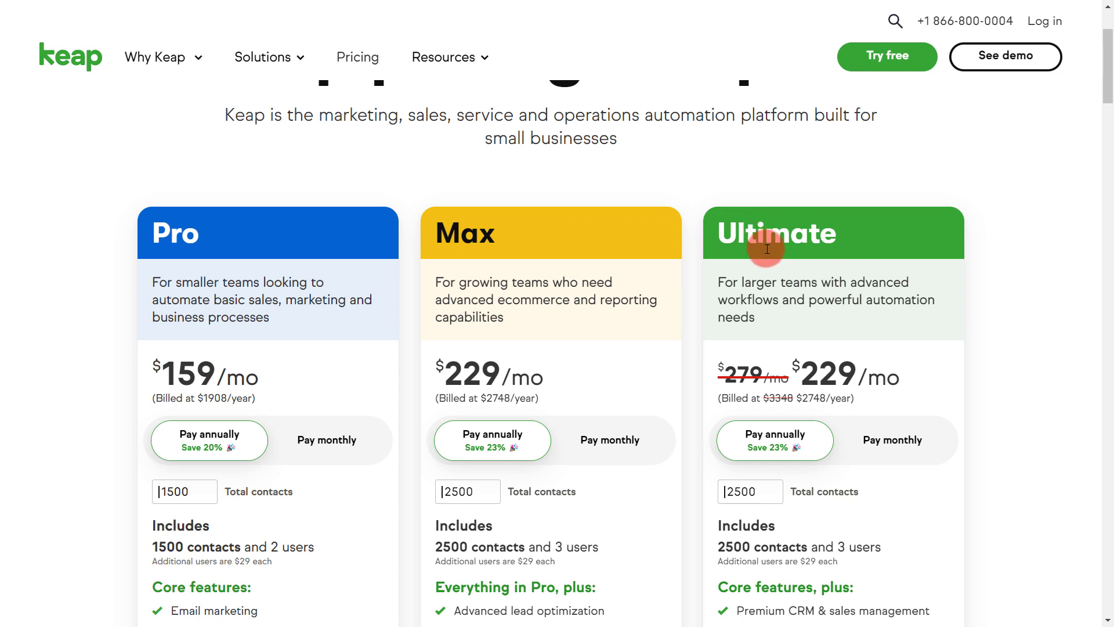
scroll(780, 253, down, 1)
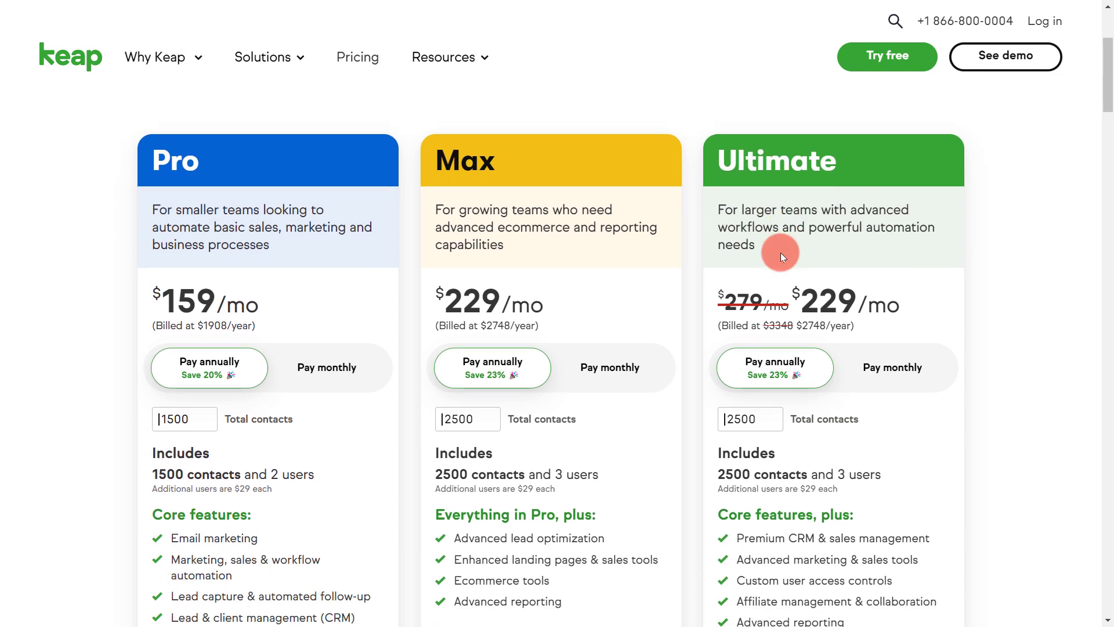
scroll(781, 253, up, 1)
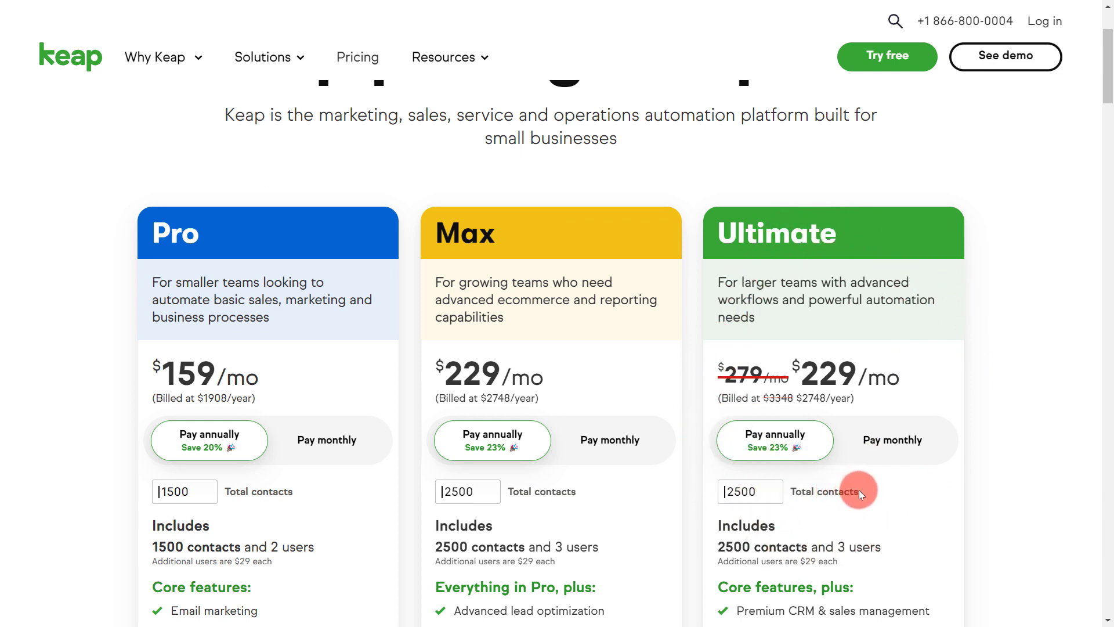
scroll(859, 491, down, 2)
scroll(859, 491, up, 2)
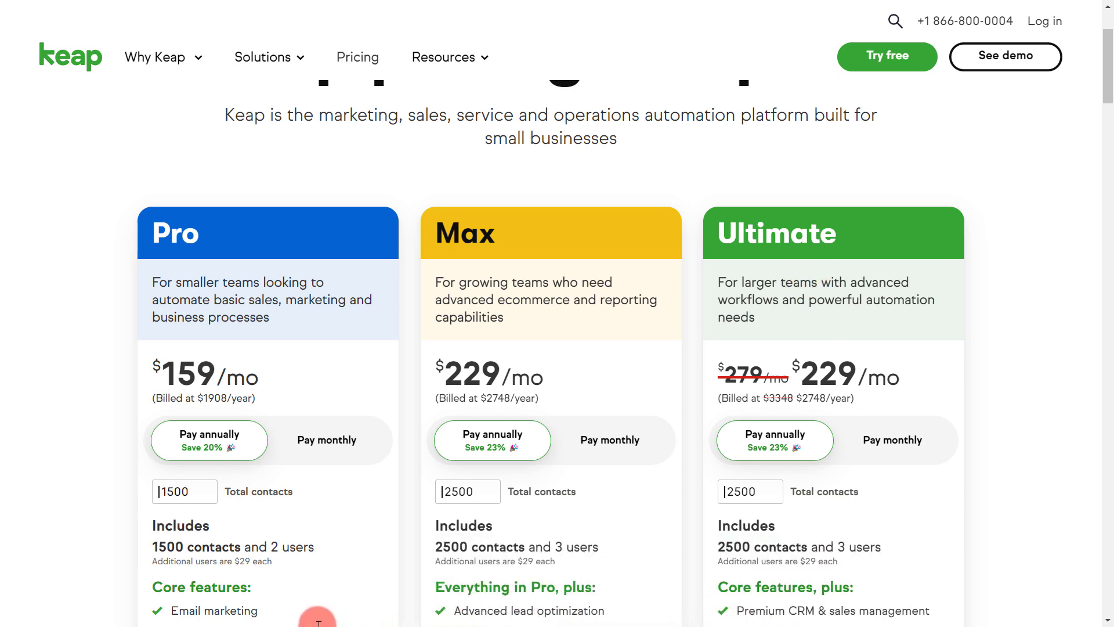
Switch to the browser window with the Keap account dashboard and show it in full screen.
click(412, 609)
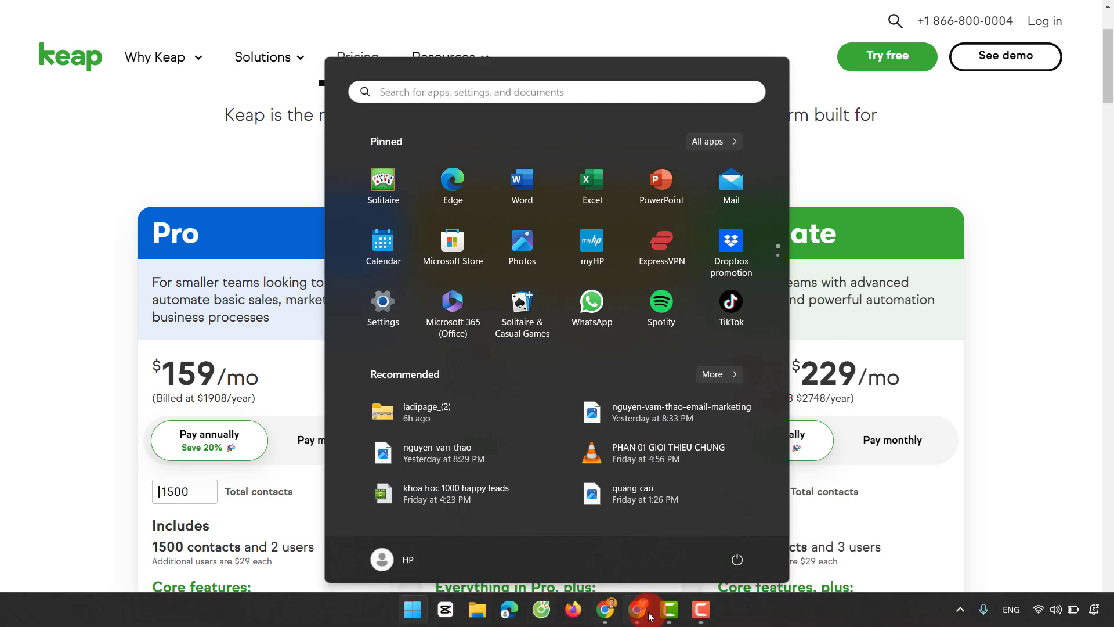
click(633, 610)
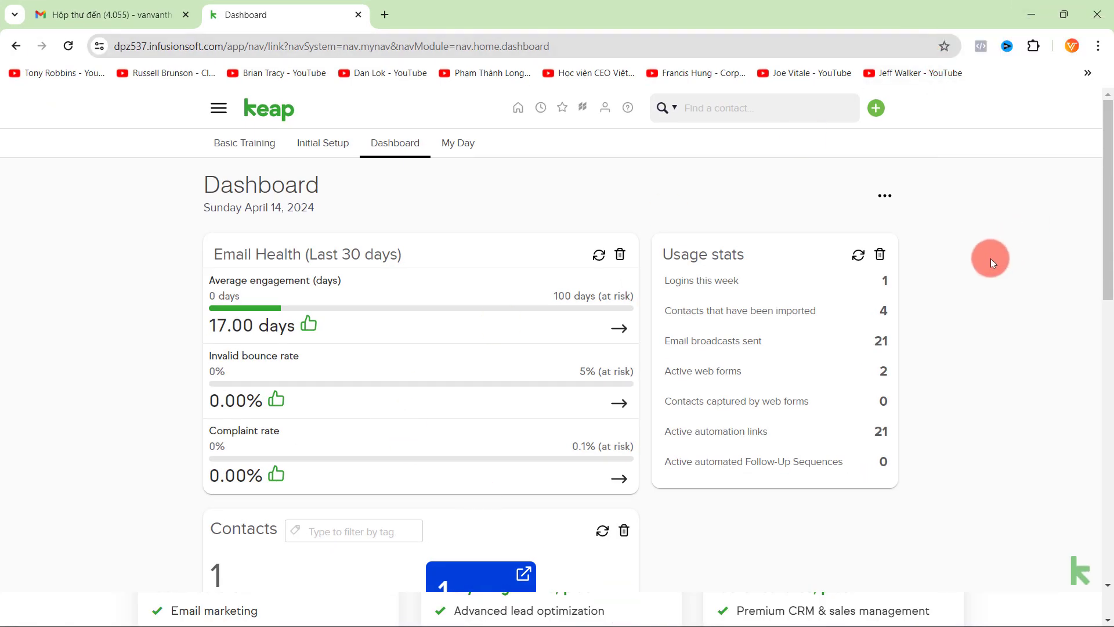
key(F11)
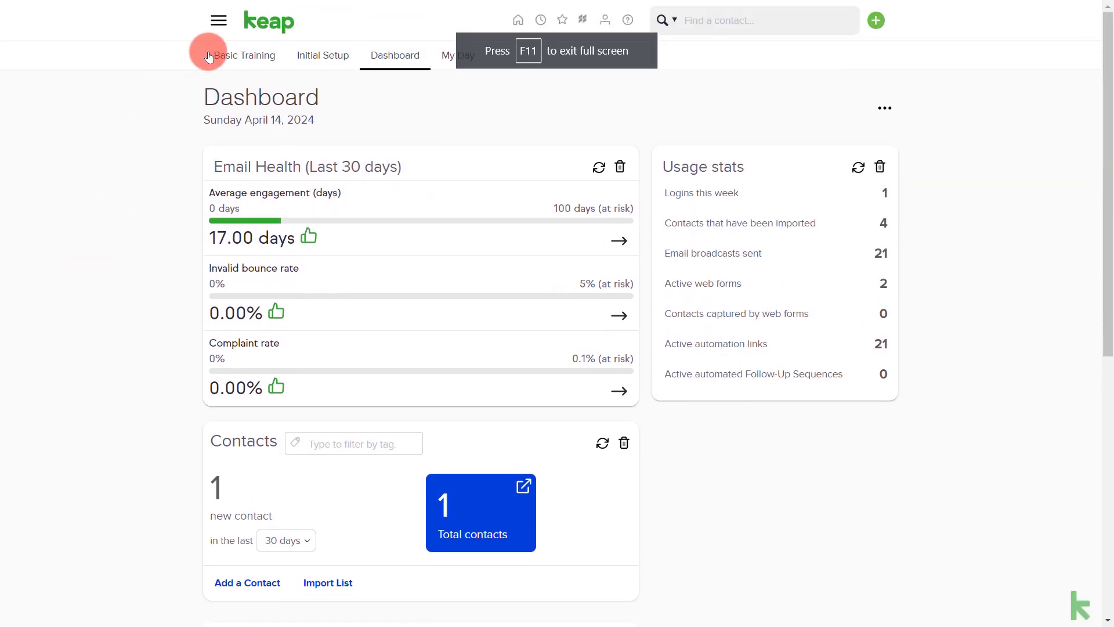
Turn on Try Keap Ultimate among the new features offered in the main navigation.
click(220, 22)
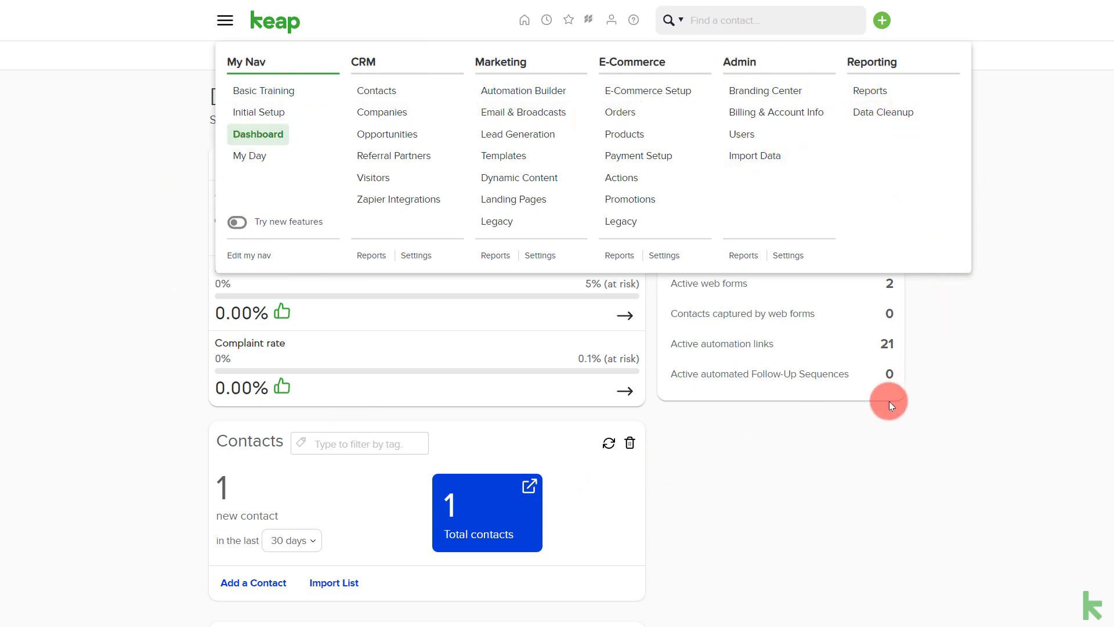
click(267, 25)
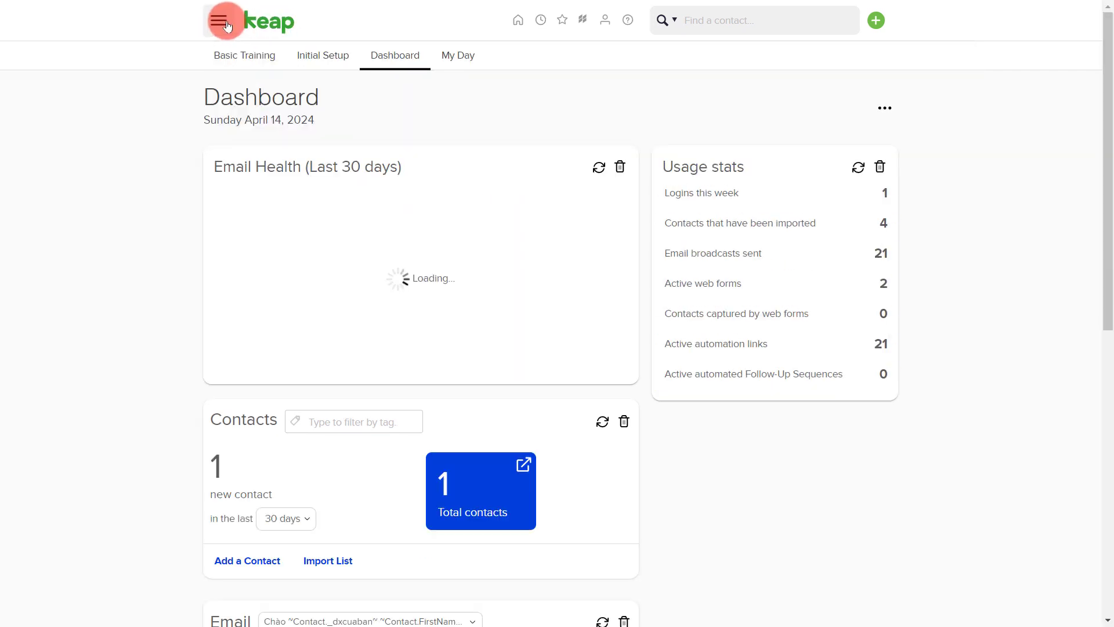
click(222, 27)
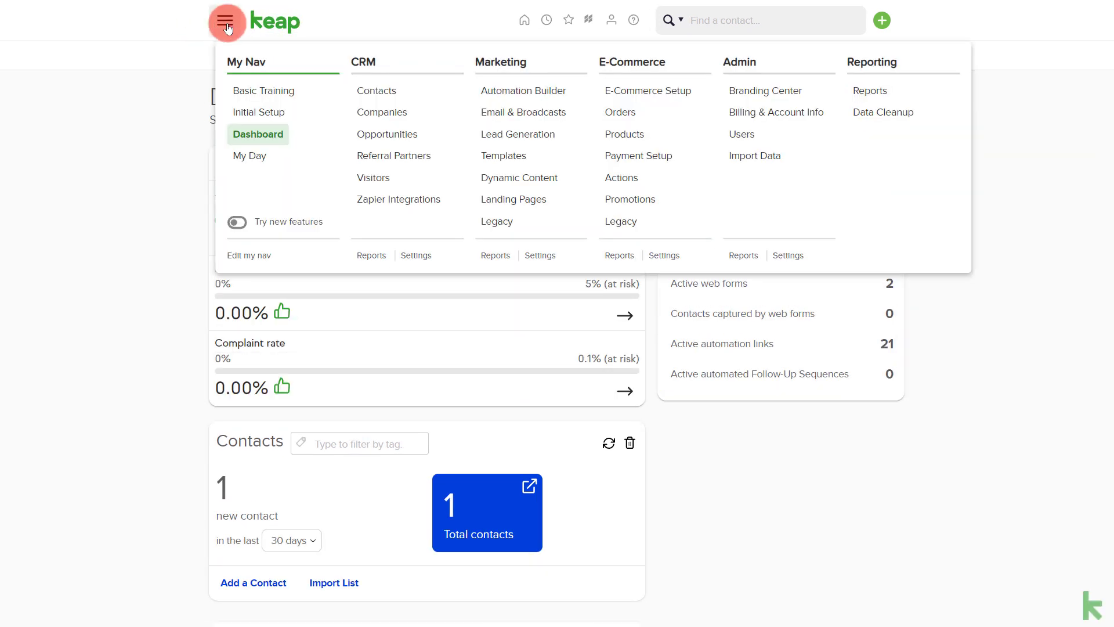
click(238, 225)
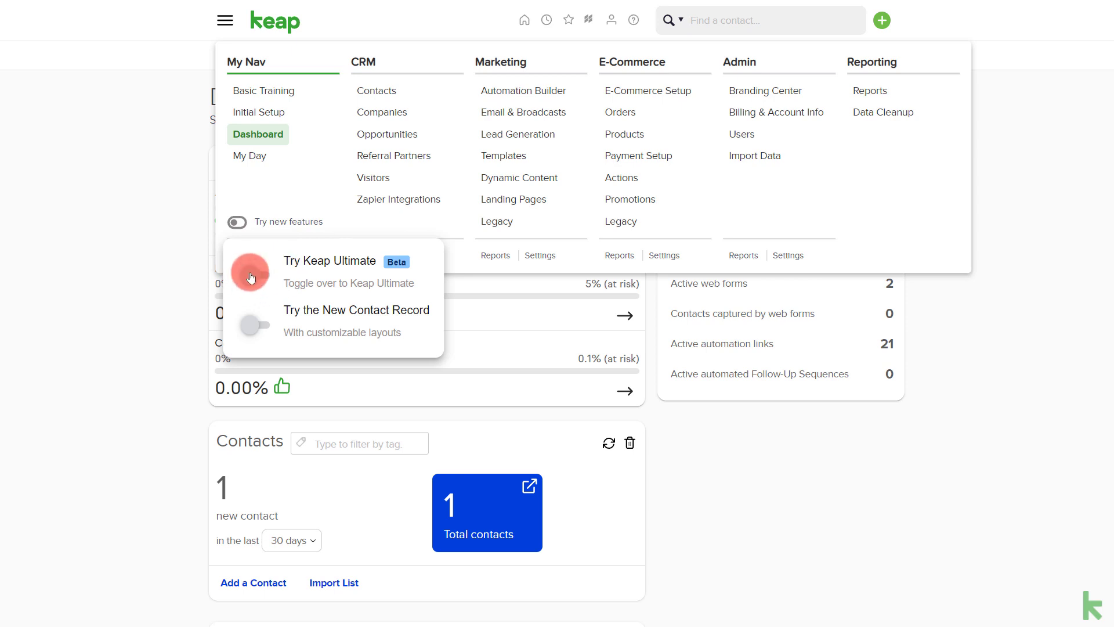
drag(250, 278, 262, 278)
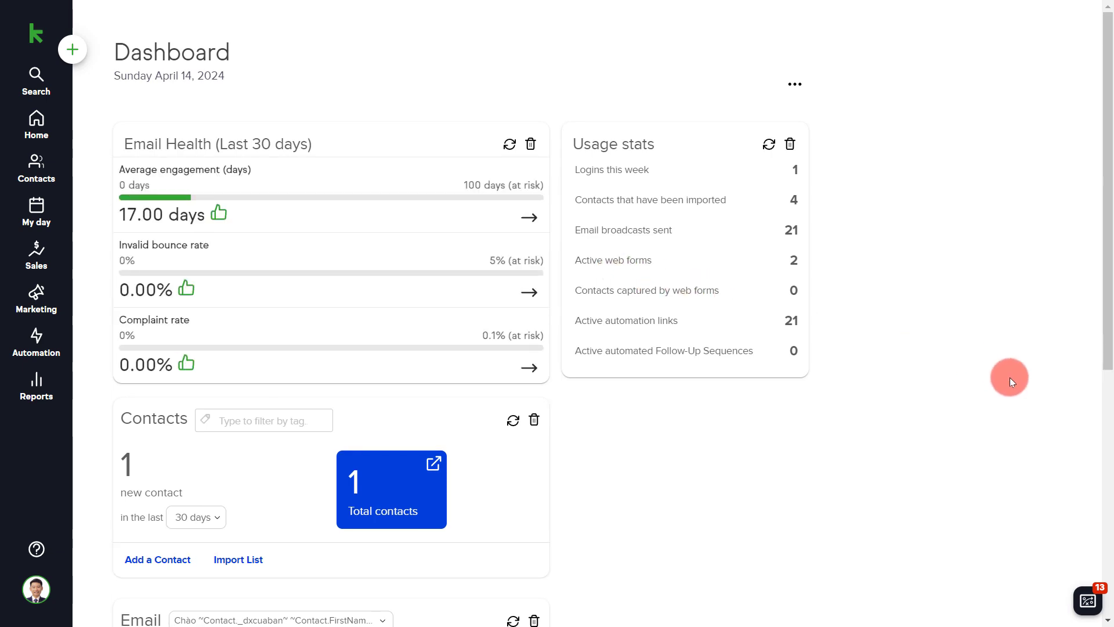
Look over the dashboard in the new layout and compare the Home and Contacts section options.
scroll(919, 359, down, 6)
scroll(919, 359, up, 6)
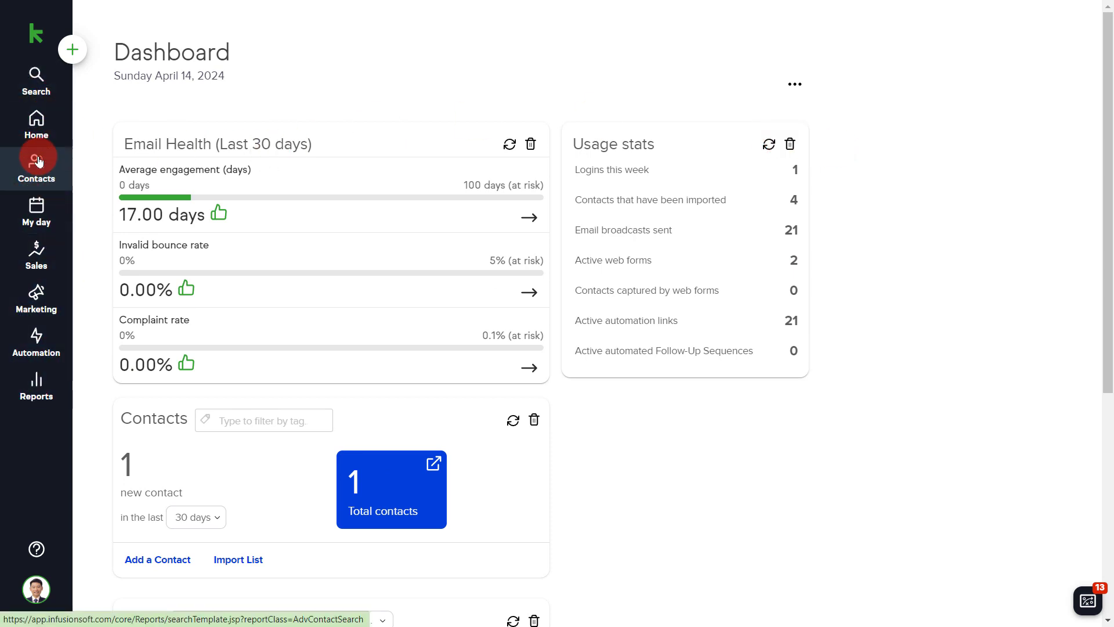
click(36, 123)
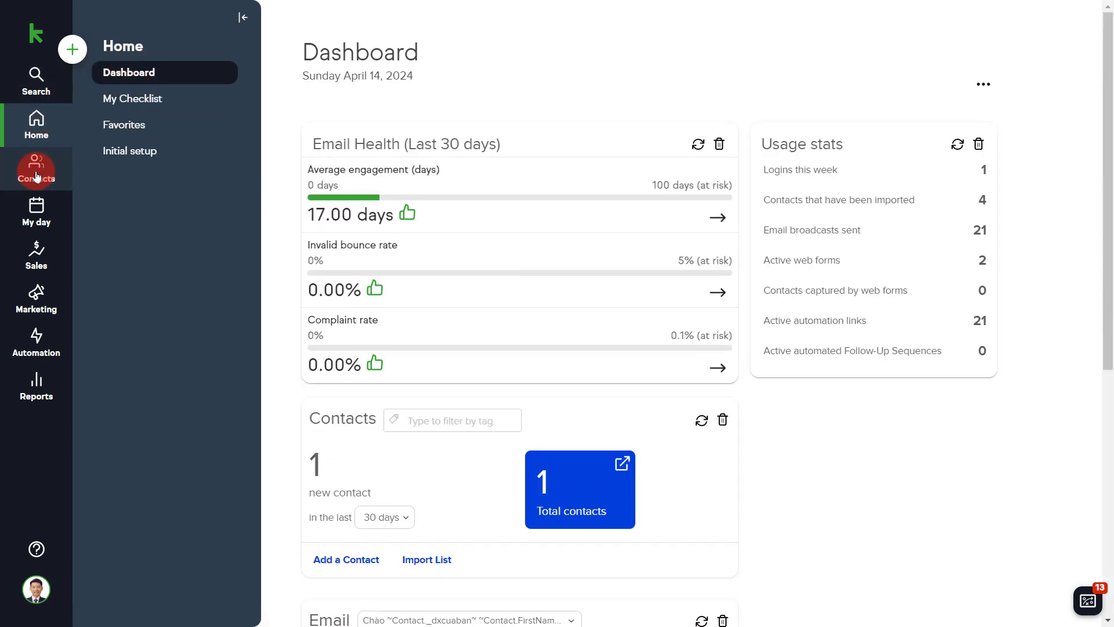
click(36, 172)
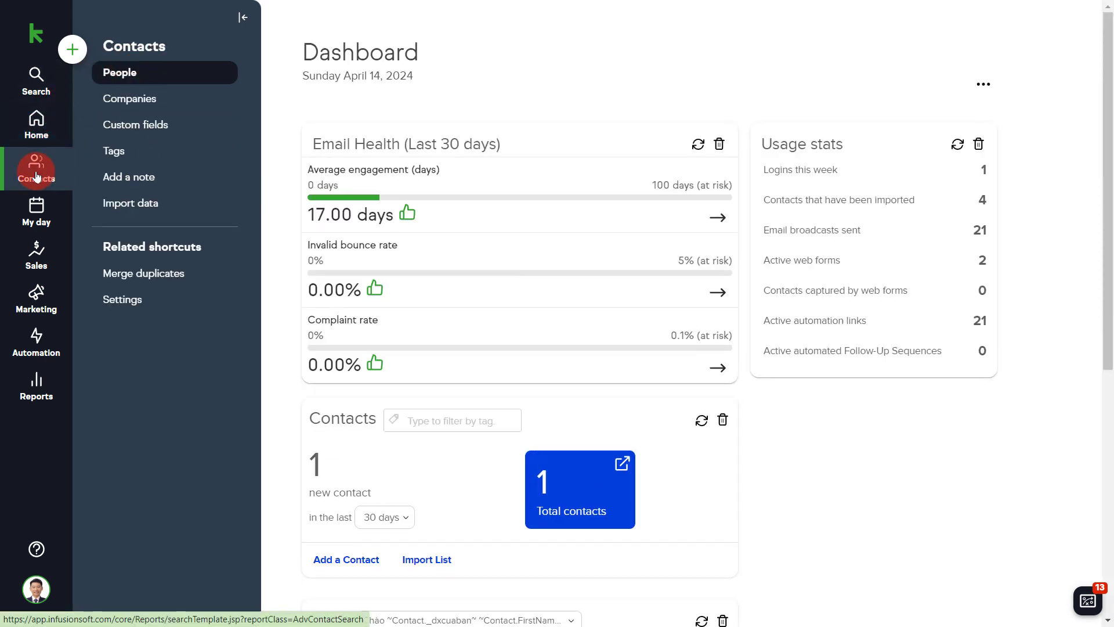
click(36, 125)
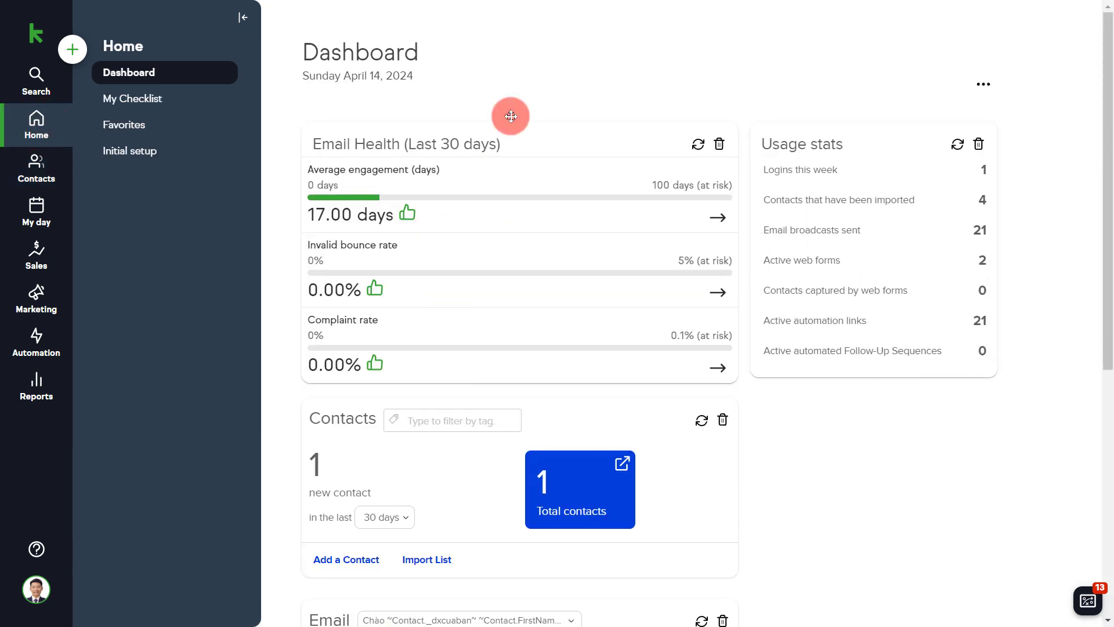
Visit the Contacts, My day, Sales, Marketing and Automation sections in turn to view their contents.
click(43, 182)
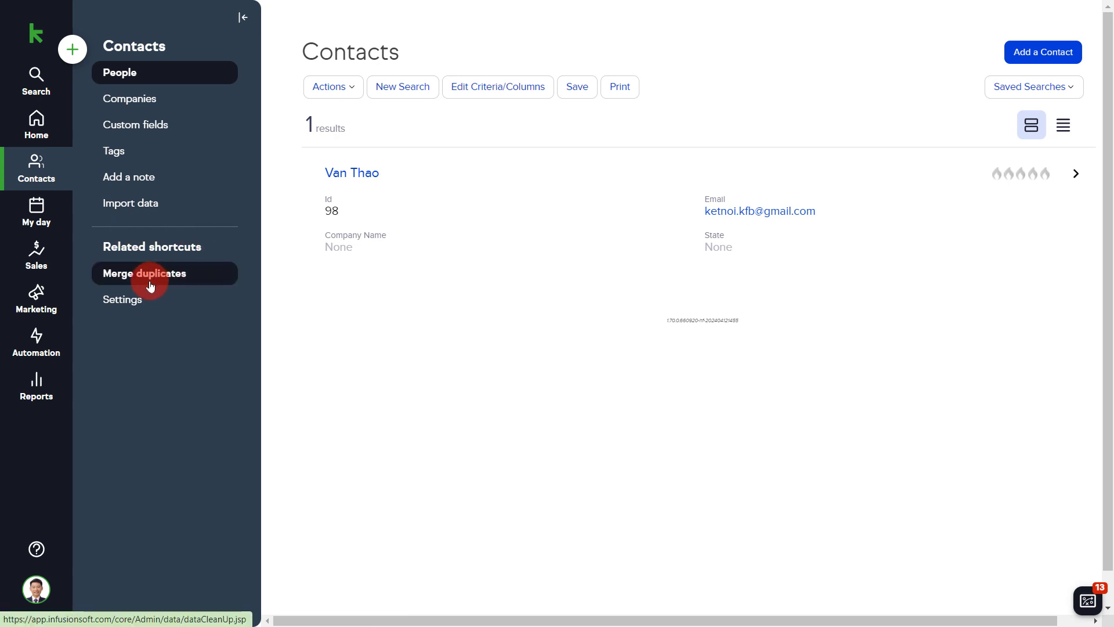
click(38, 214)
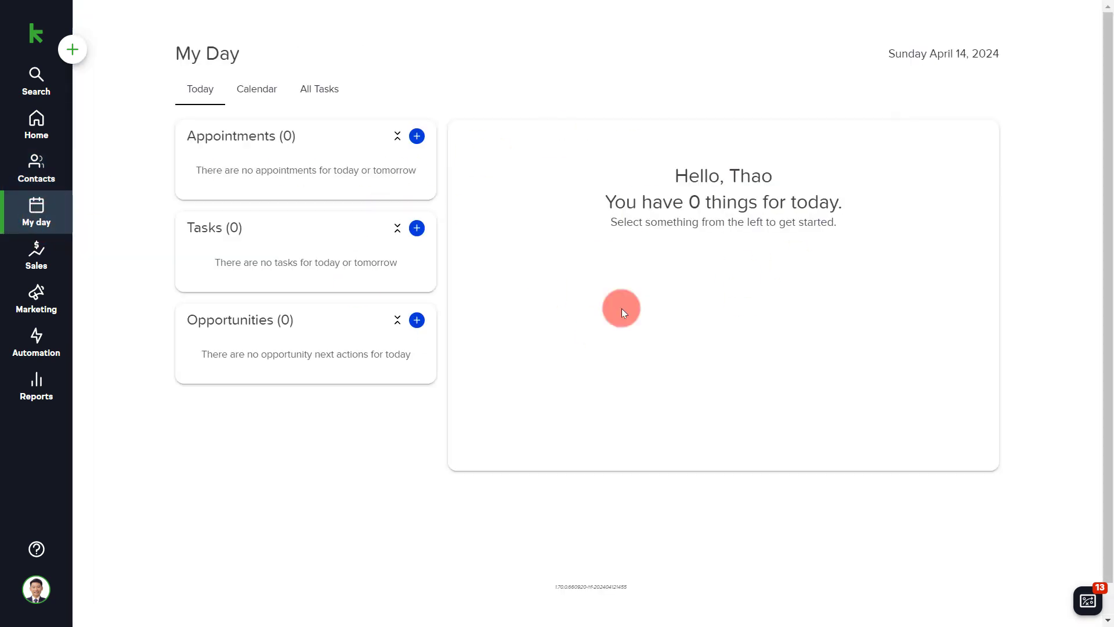
click(32, 258)
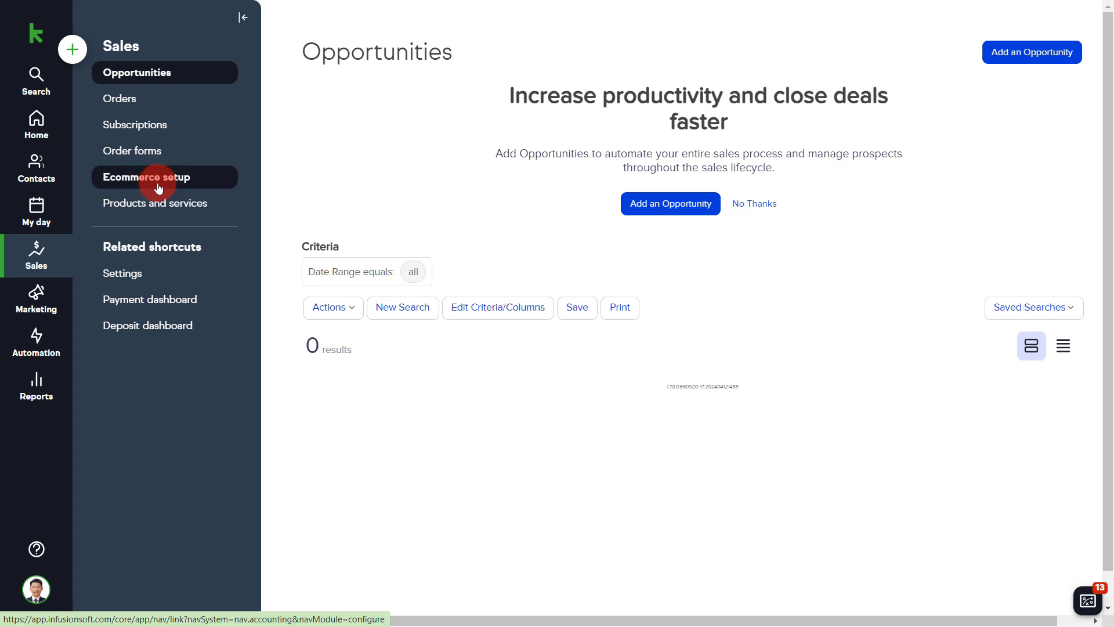
click(46, 299)
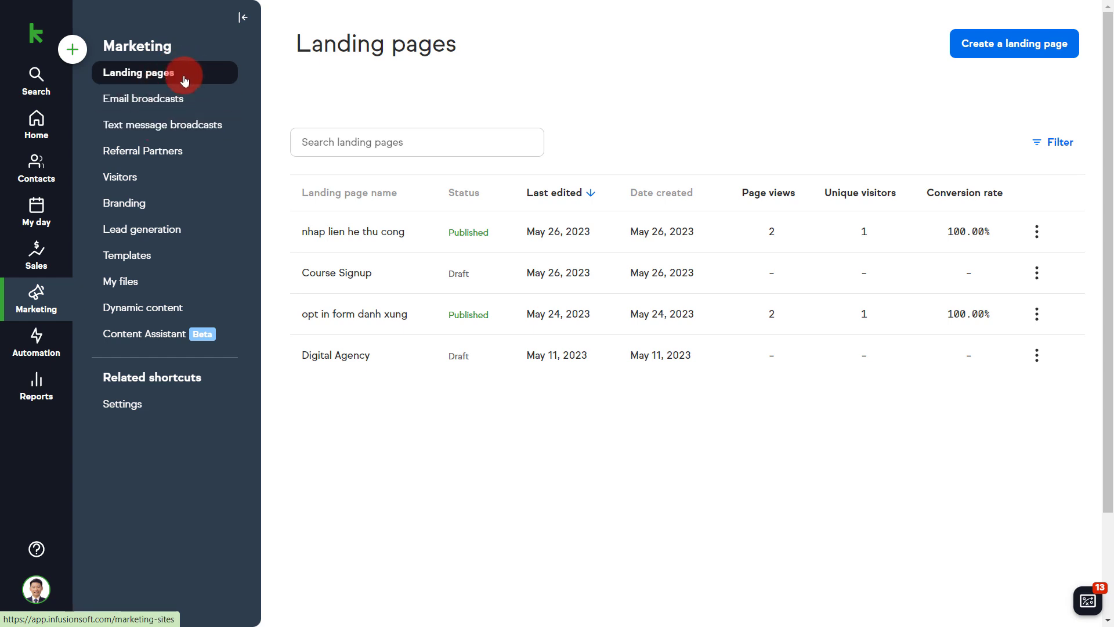
click(32, 355)
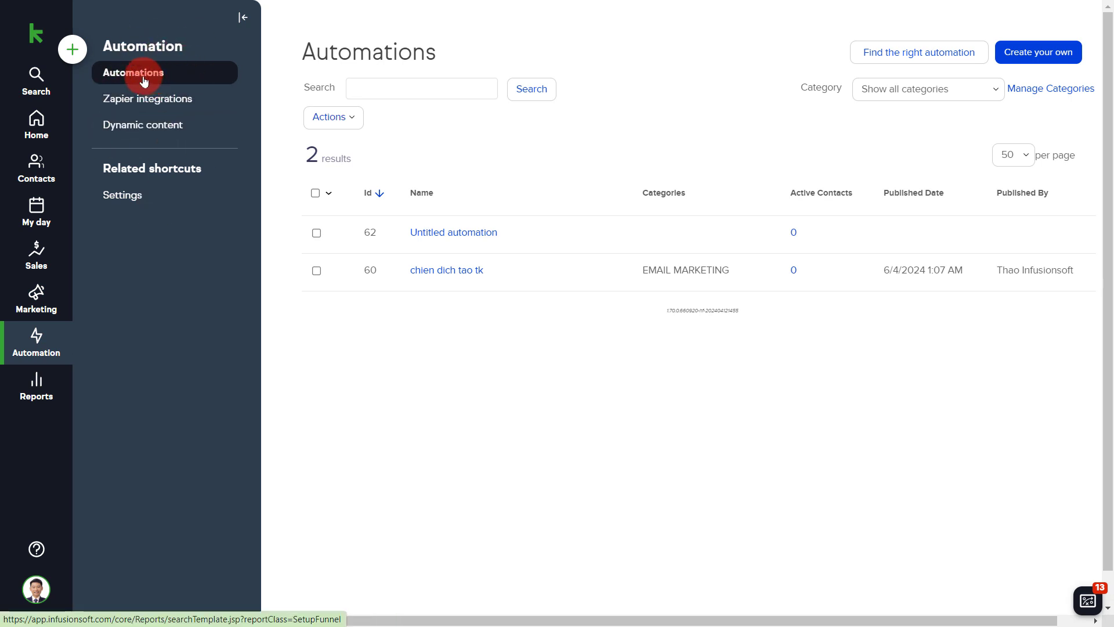
Open the Reports section and look through the list of Keap reports.
click(37, 390)
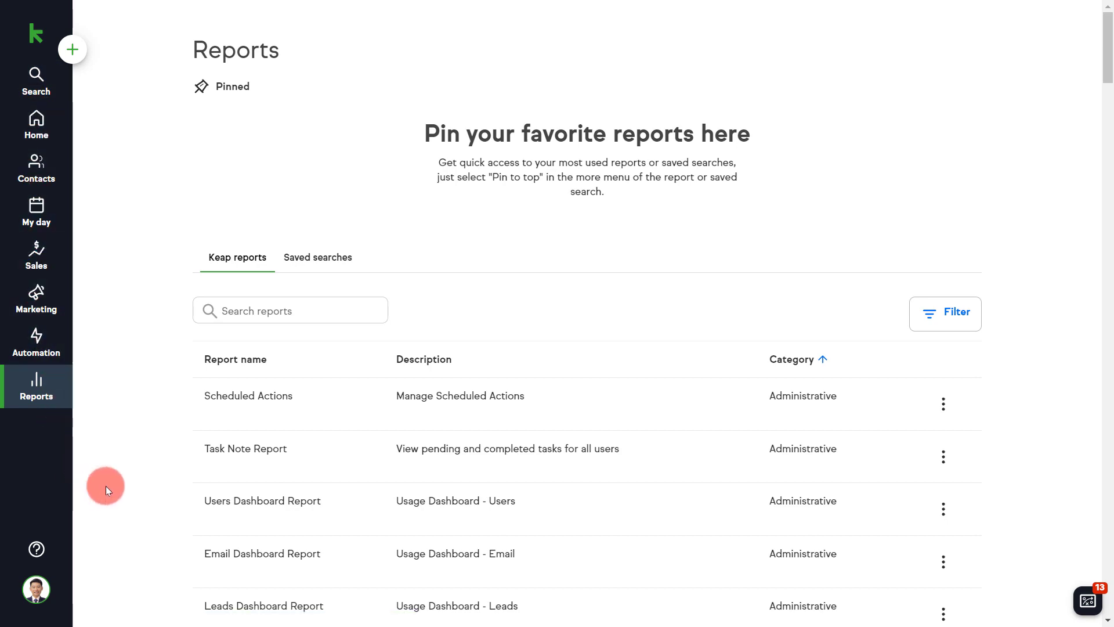
scroll(719, 360, down, 2)
scroll(720, 361, up, 2)
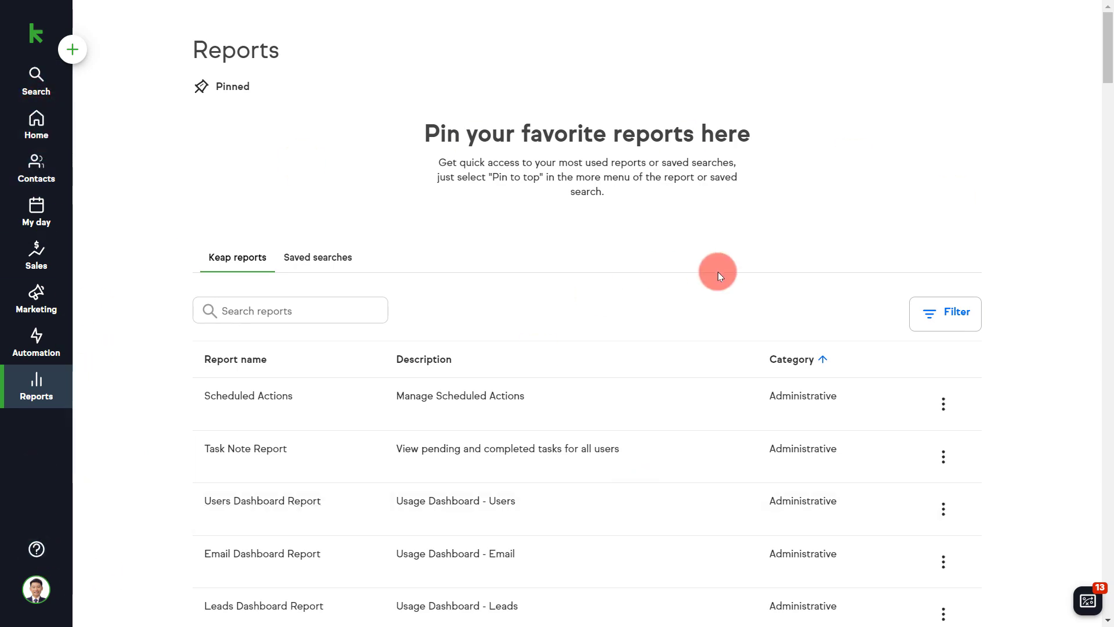
scroll(725, 302, down, 2)
scroll(209, 427, up, 2)
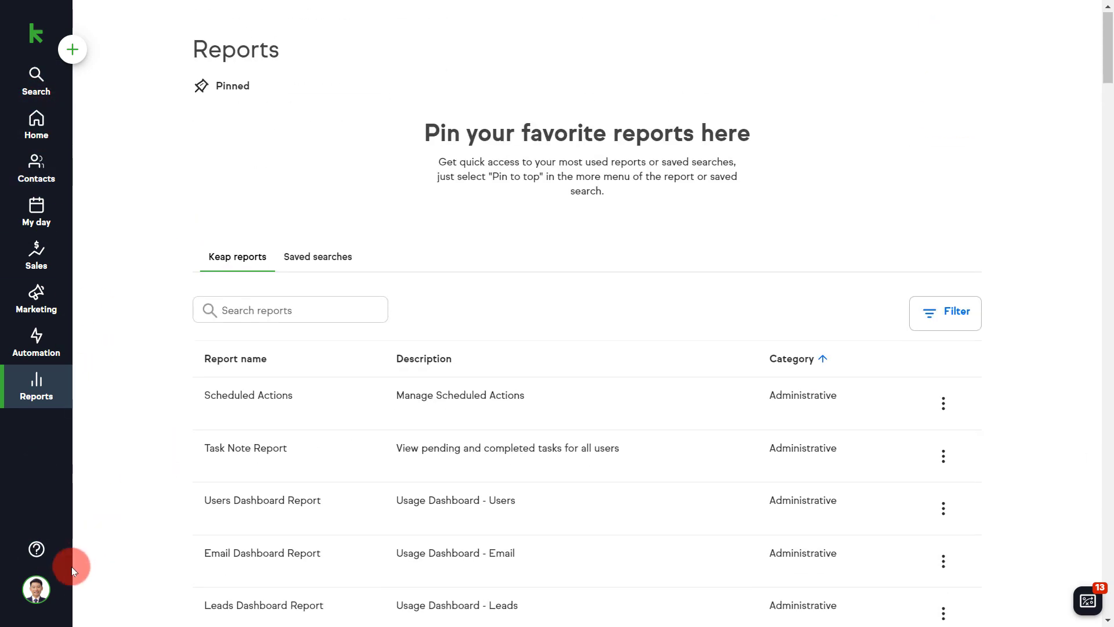
Open the account menu and locate the Try Keap Ultimate switch.
click(40, 590)
click(84, 578)
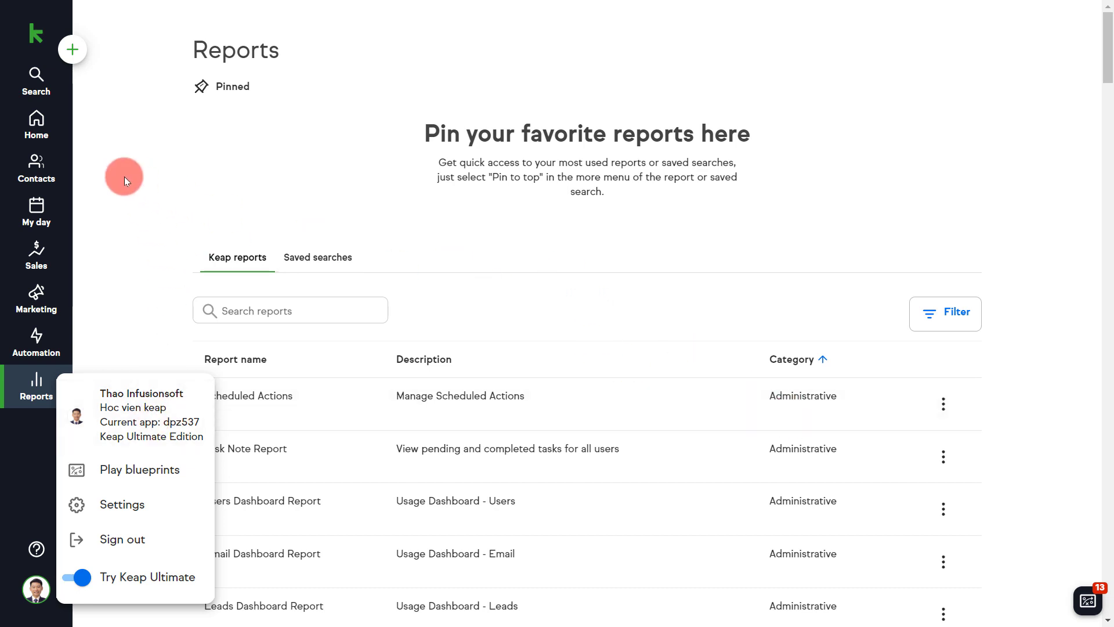
Return to the Home dashboard to review its widgets, and open the account menu.
click(27, 123)
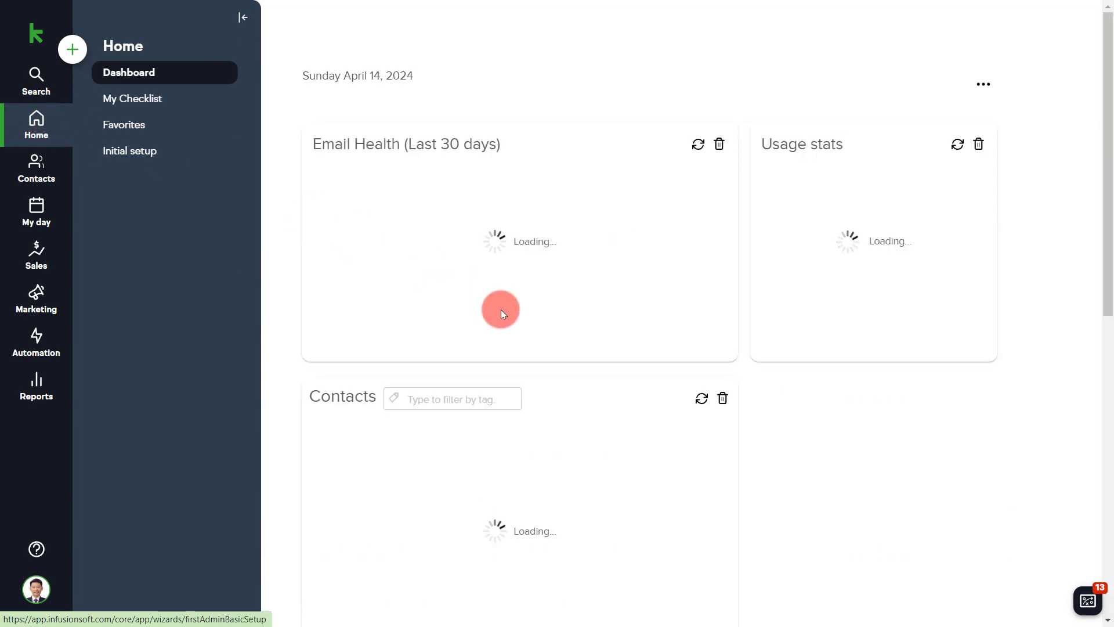
scroll(938, 403, down, 6)
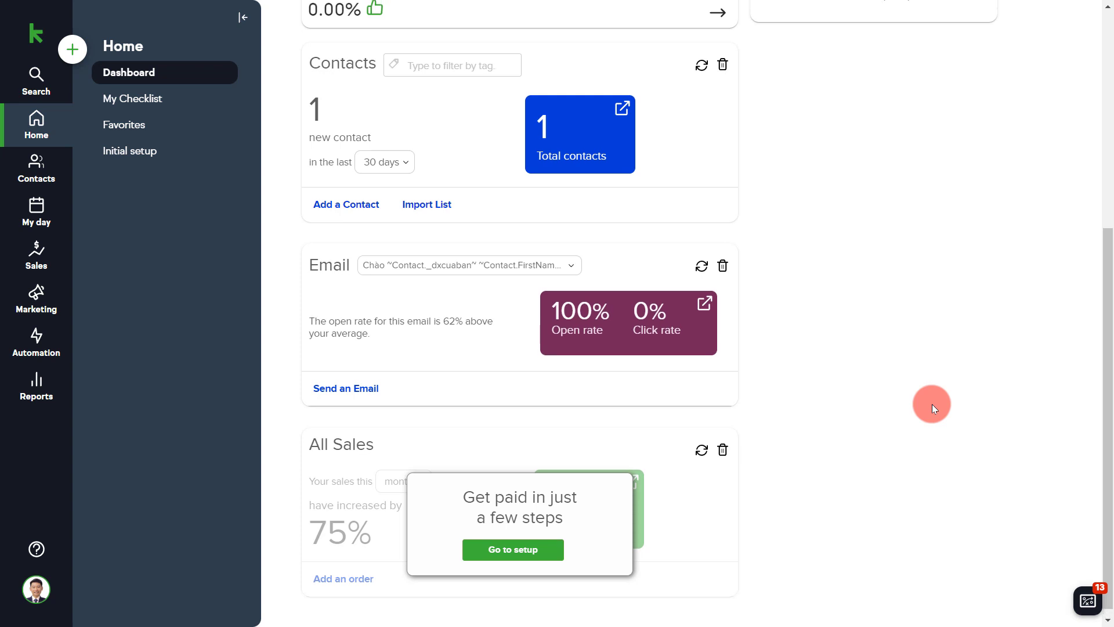
scroll(932, 404, up, 5)
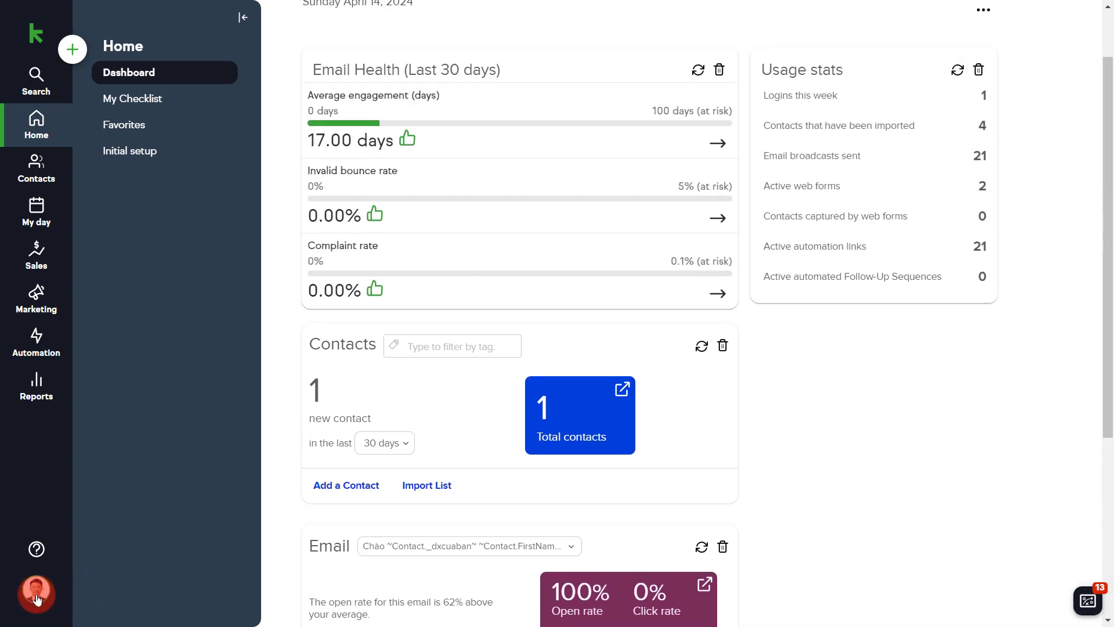
click(36, 588)
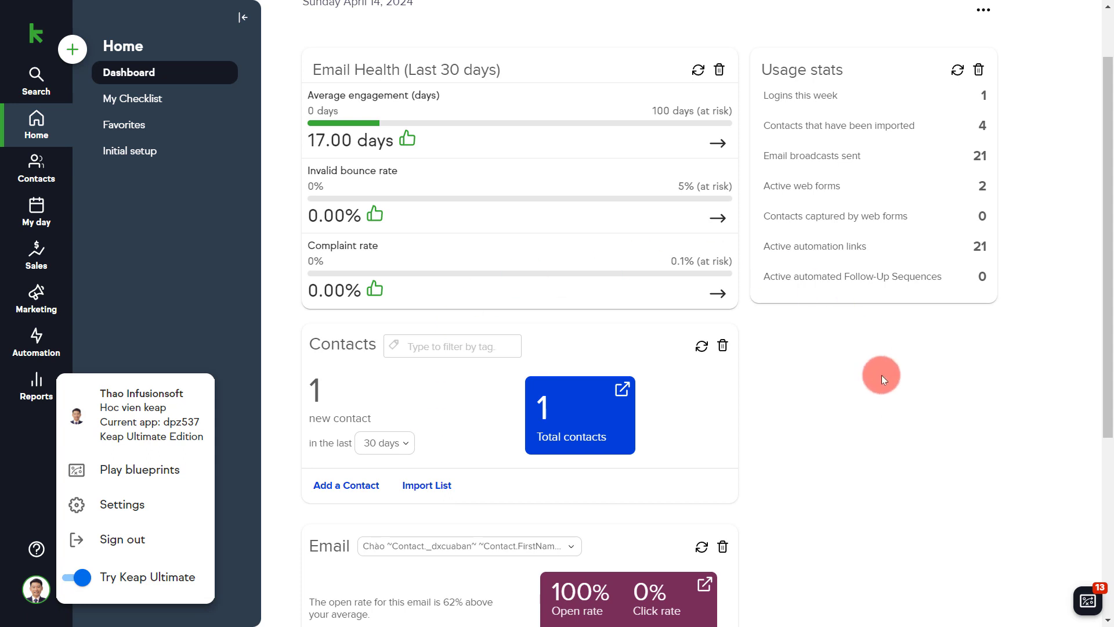